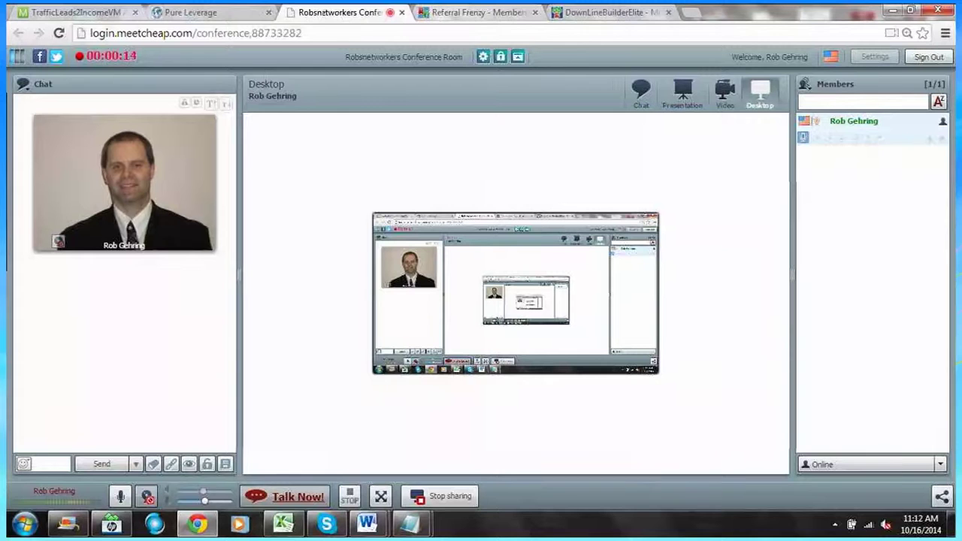
Switch from the MeetCheap conference room tab to the Referral Frenzy members area.
key(ctrl+Tab)
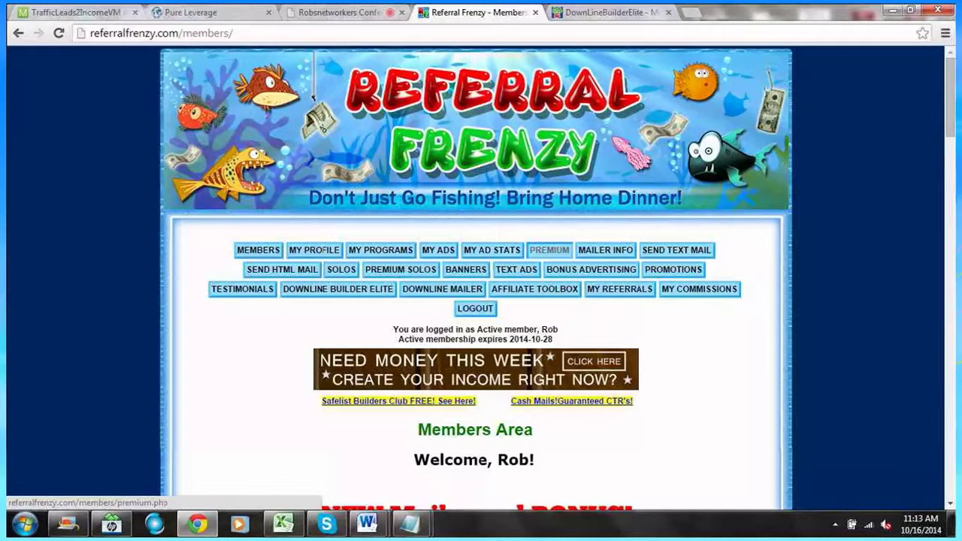
Go to the My Ads page and scroll down to the new ad form.
click(438, 249)
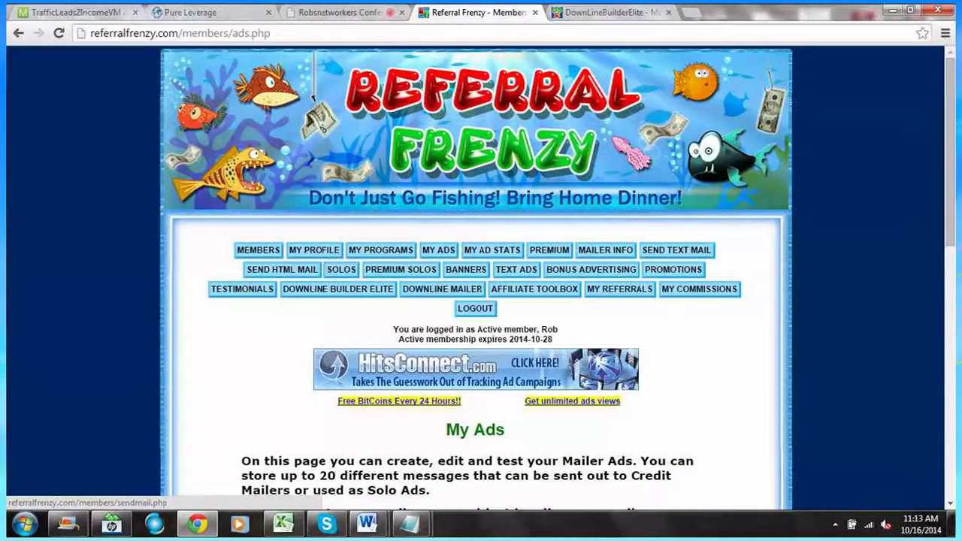
scroll(481, 301, down, 1)
scroll(481, 300, down, 3)
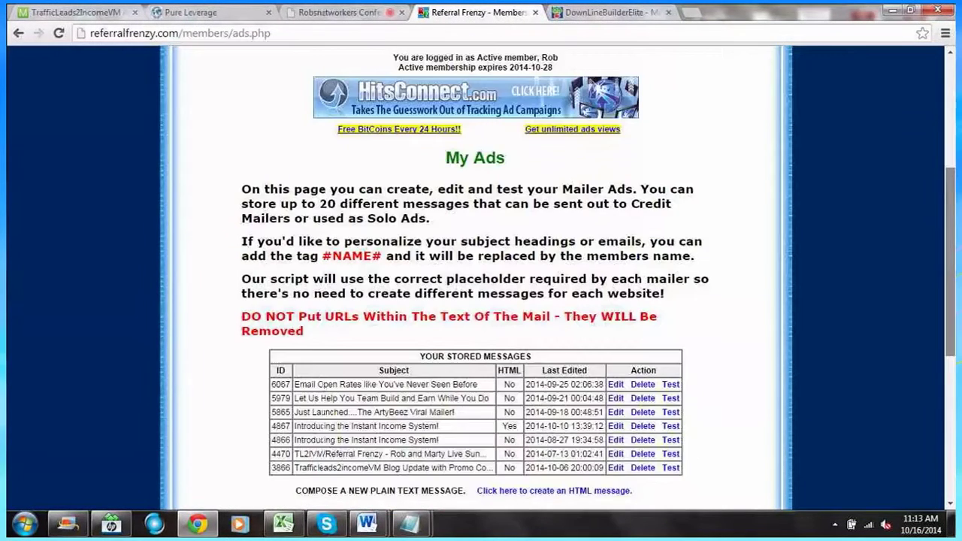
scroll(481, 301, down, 2)
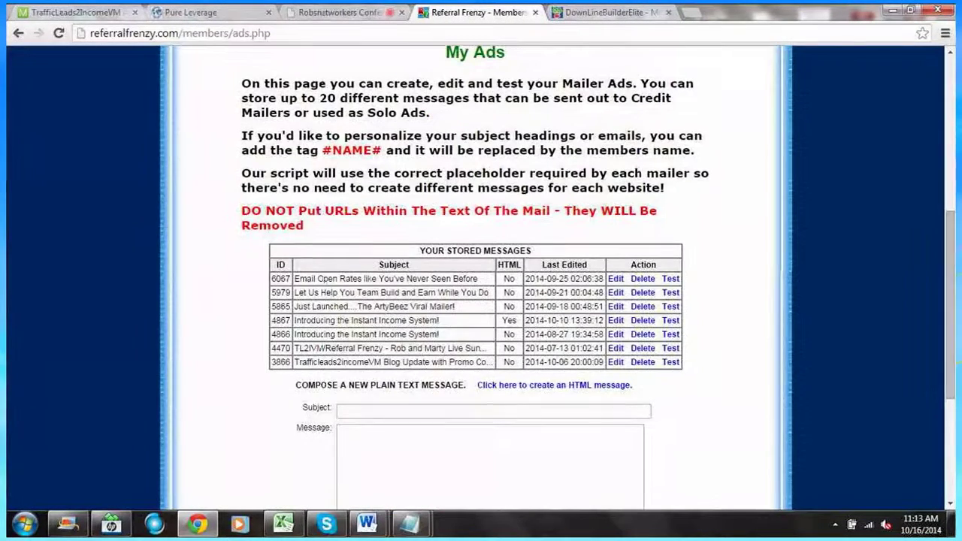
Enter 'My Ad' as the new ad's subject.
click(339, 410)
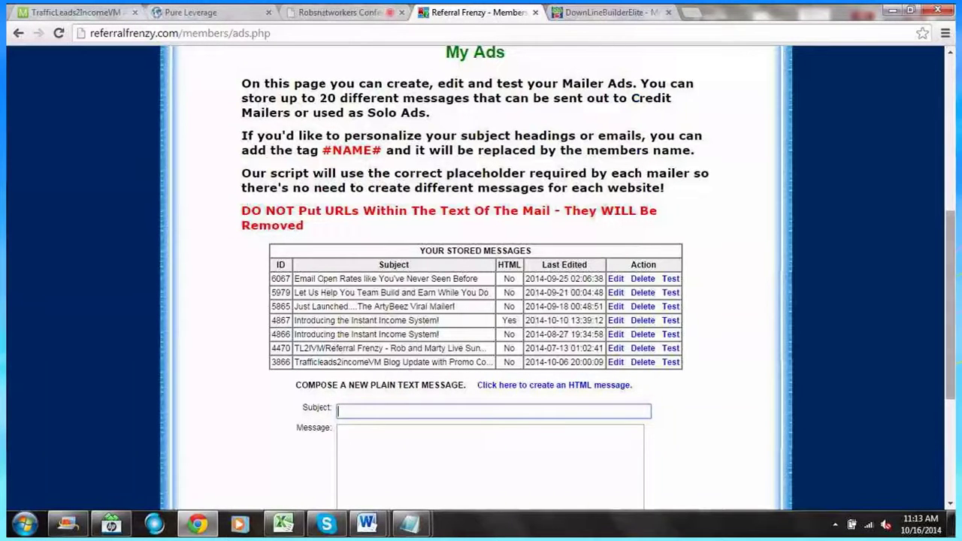
scroll(481, 301, down, 1)
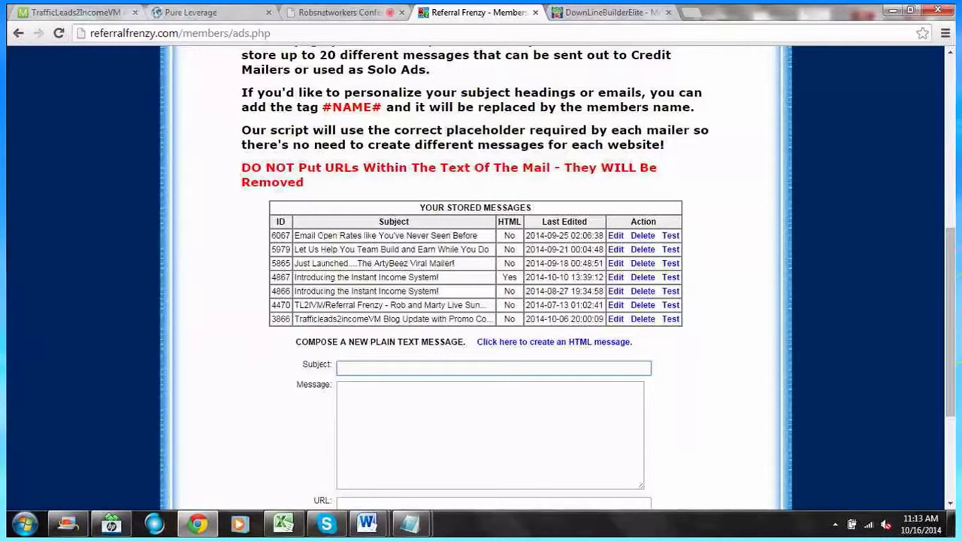
text(My)
key(Down)
key(Return)
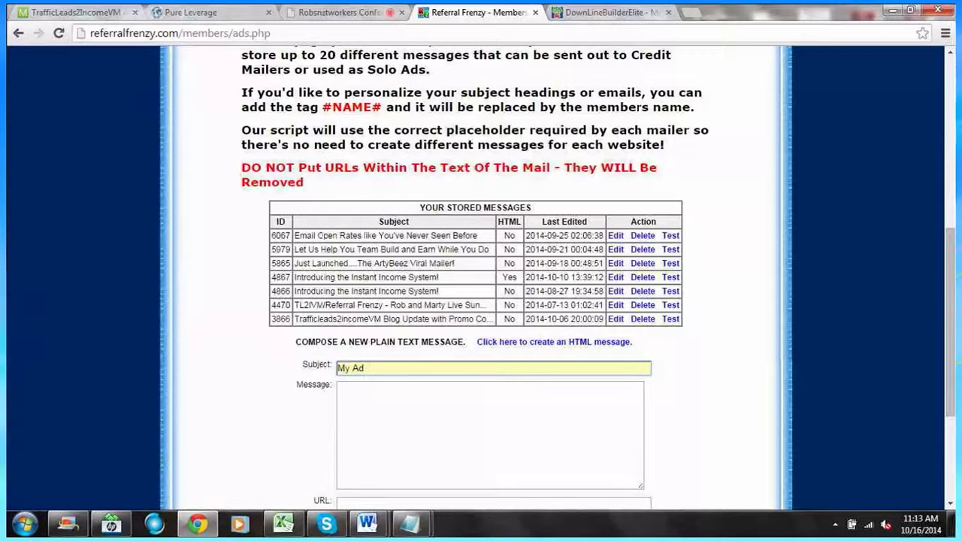
Write the body: '#NAME#,', then 'My Program is great!', signed 'Rob'.
key(Tab)
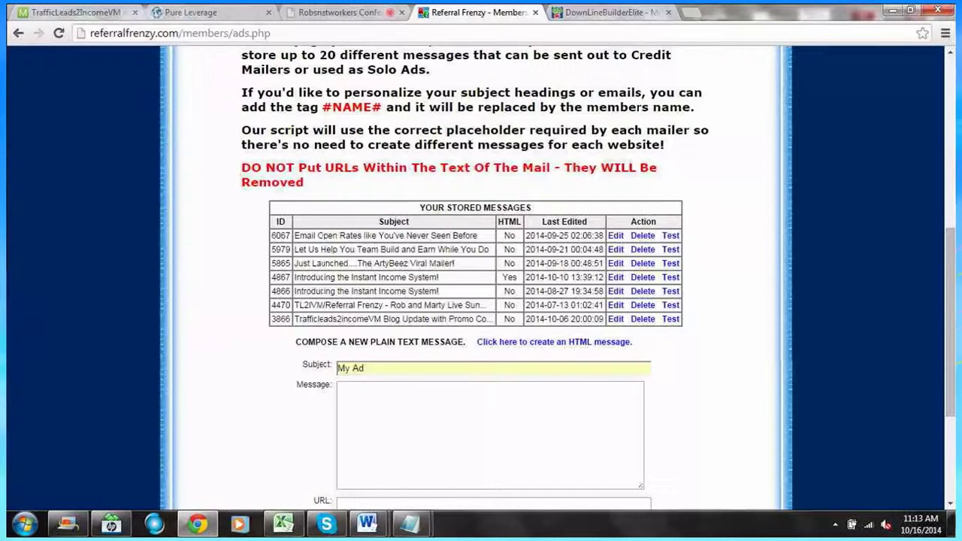
double_click(351, 107)
key(ctrl+c)
click(341, 388)
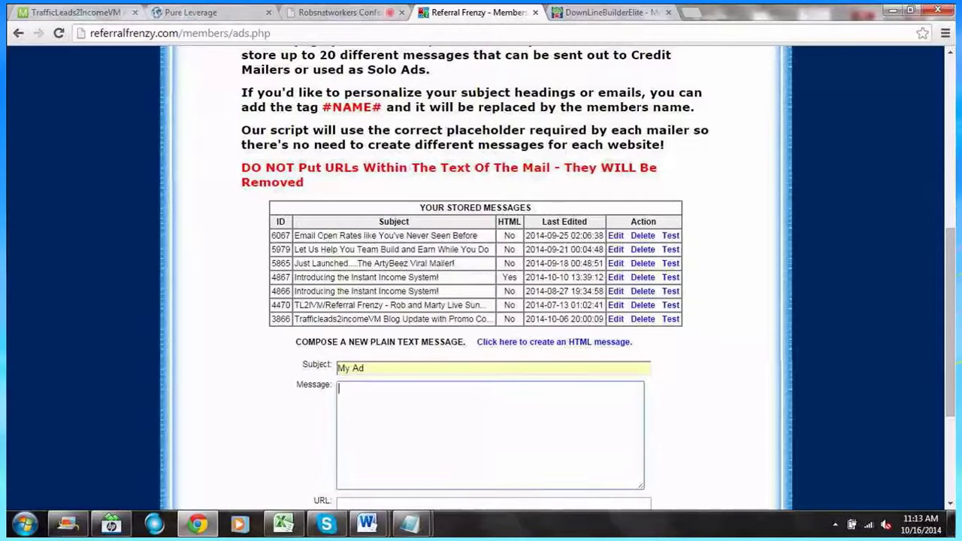
key(ctrl+v)
text(,)
key(Return)
key(Return)
text(My Progr)
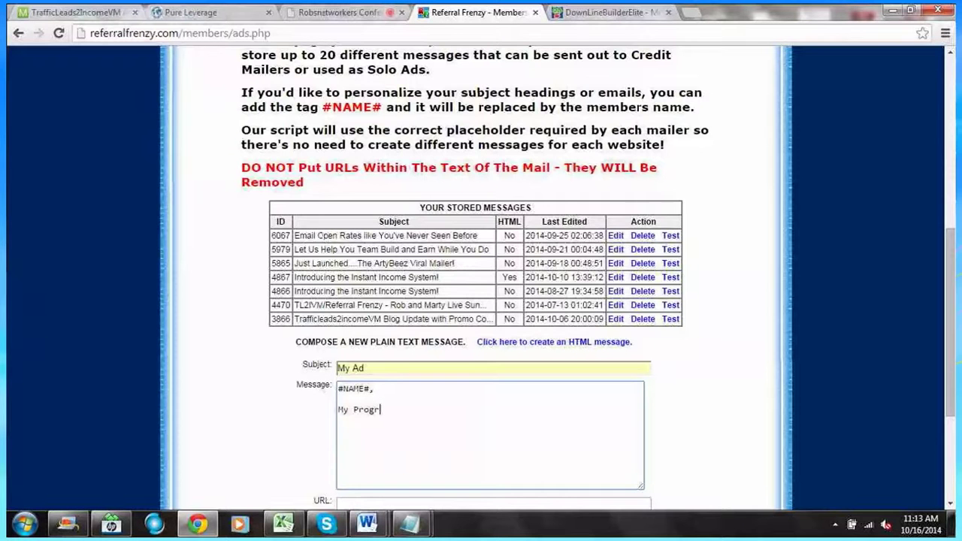
text(am is great!)
key(Return)
key(Return)
text(Rob)
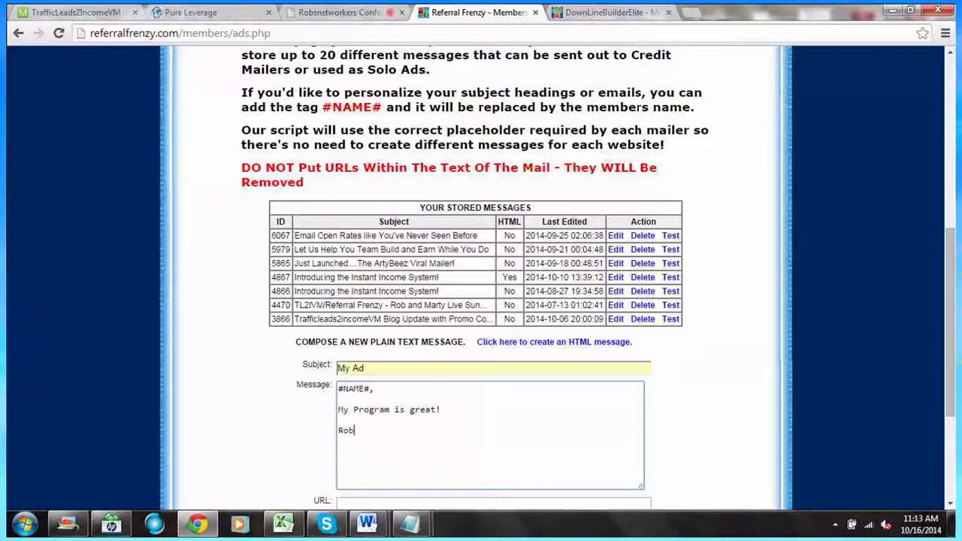
scroll(481, 278, down, 3)
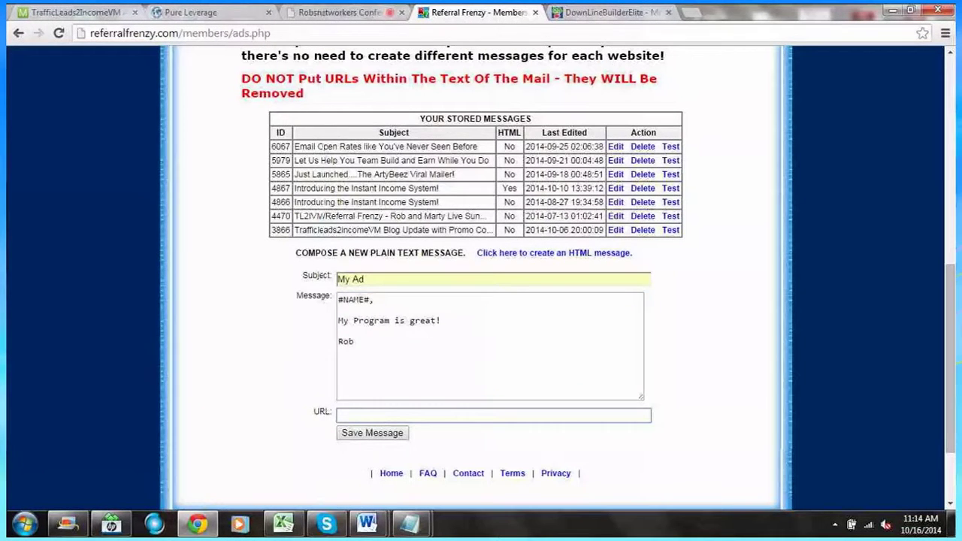
click(493, 415)
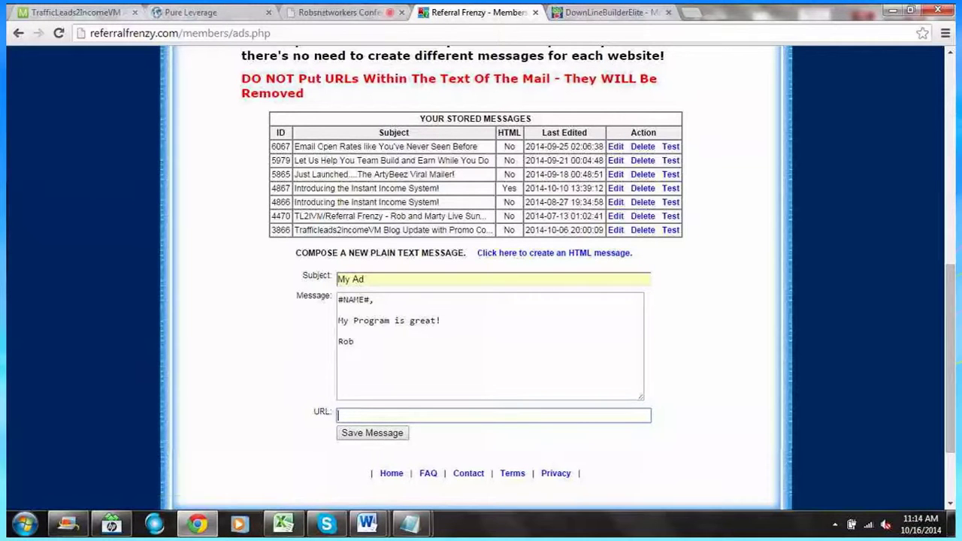
text(h)
key(Down)
key(Return)
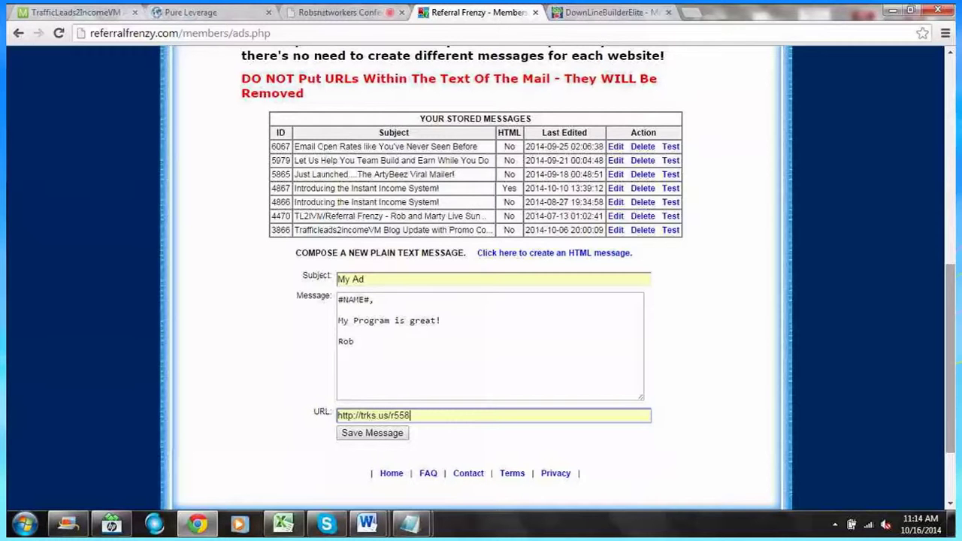
scroll(481, 293, down, 1)
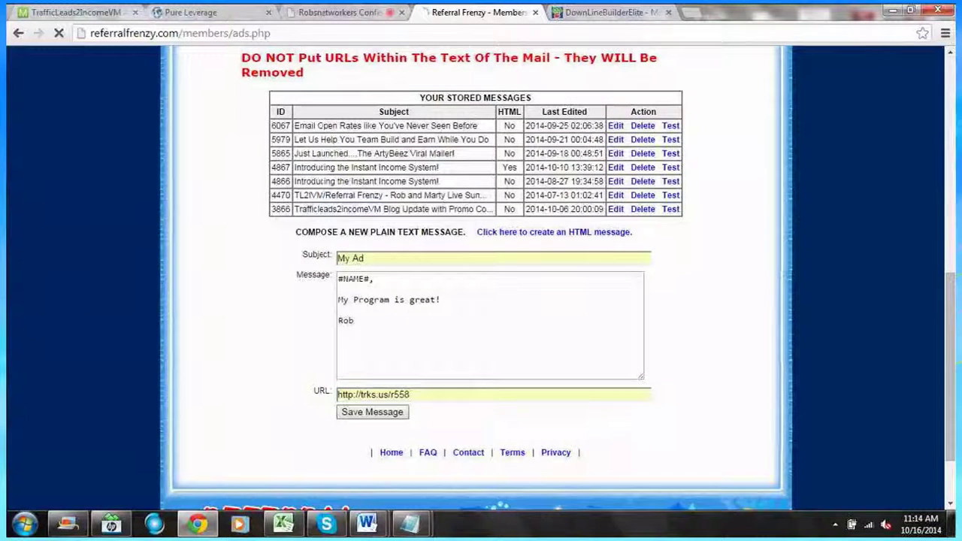
key(Return)
scroll(480, 278, down, 3)
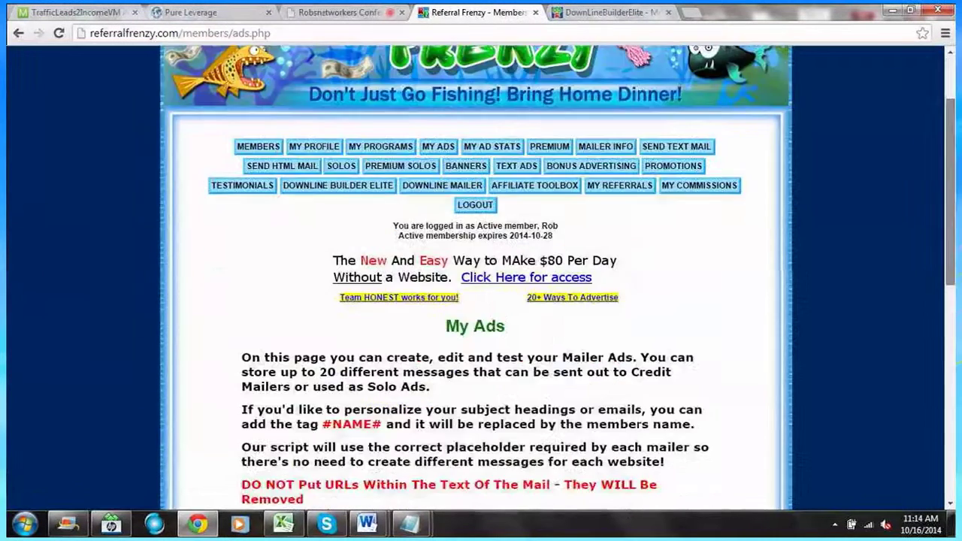
Scroll down to the editing form of stored message 6549, My Ad.
scroll(481, 293, down, 5)
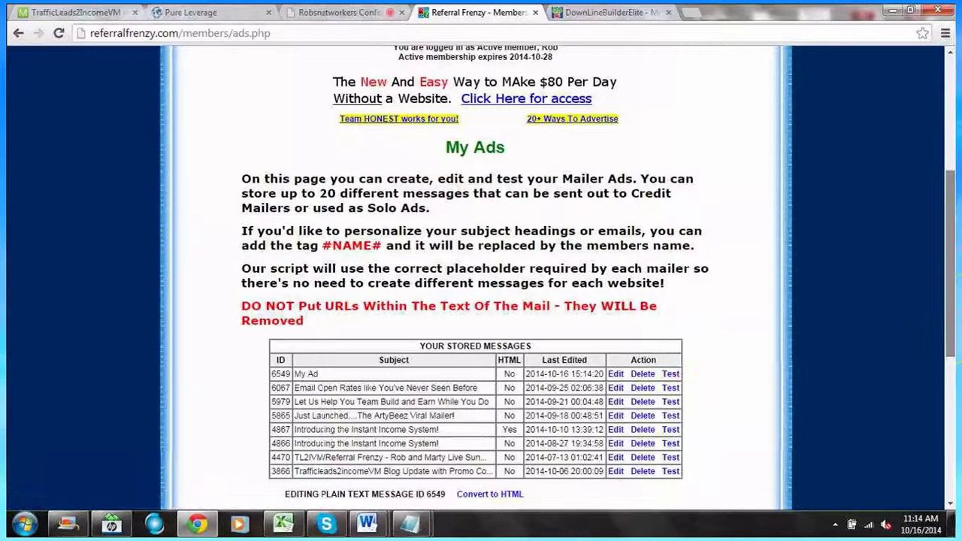
scroll(951, 271, down, 1)
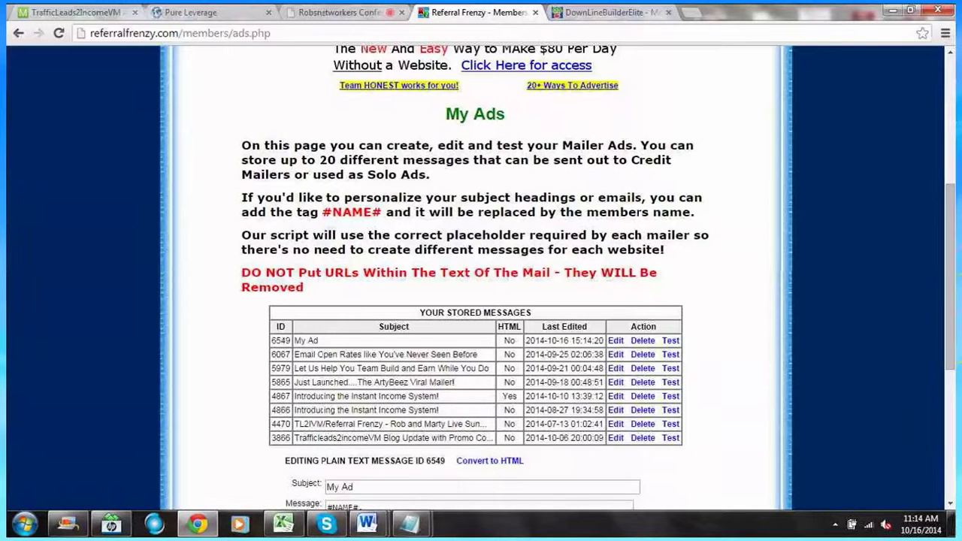
scroll(481, 278, down, 3)
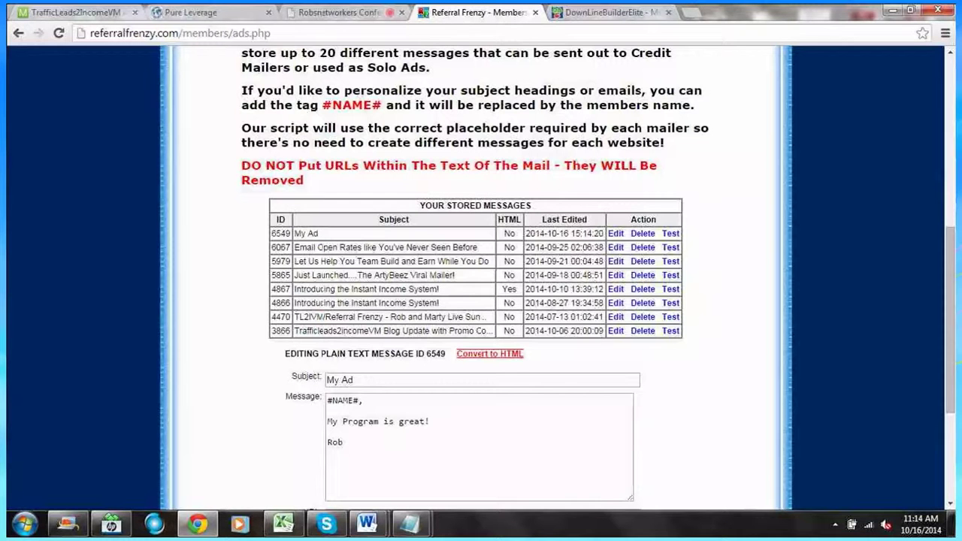
Convert My Ad to HTML and break it into greeting, body and sign-off lines.
click(489, 353)
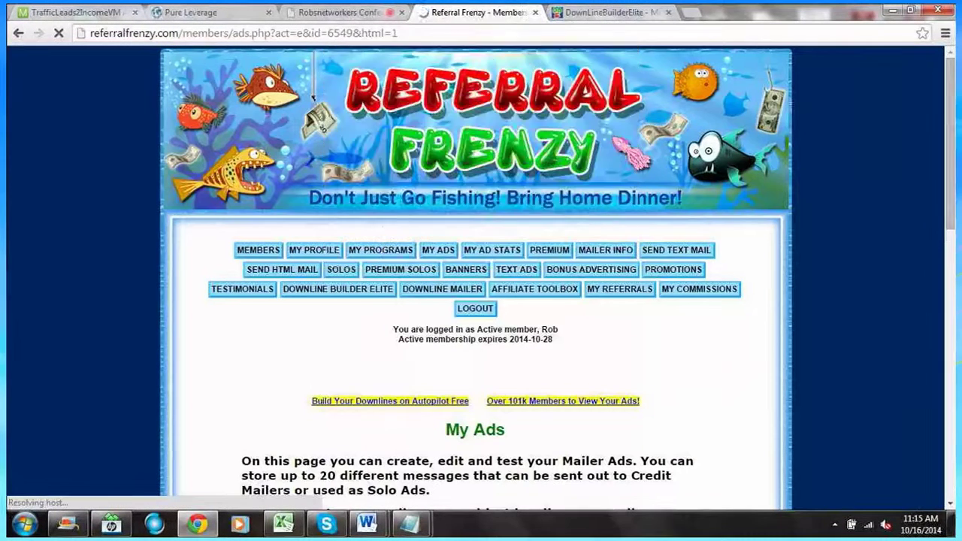
scroll(475, 301, down, 2)
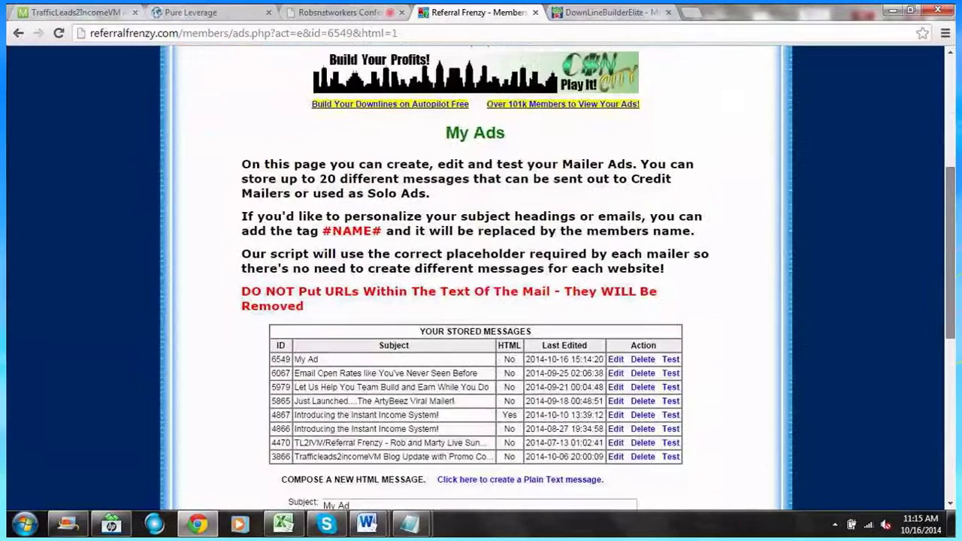
scroll(475, 300, down, 4)
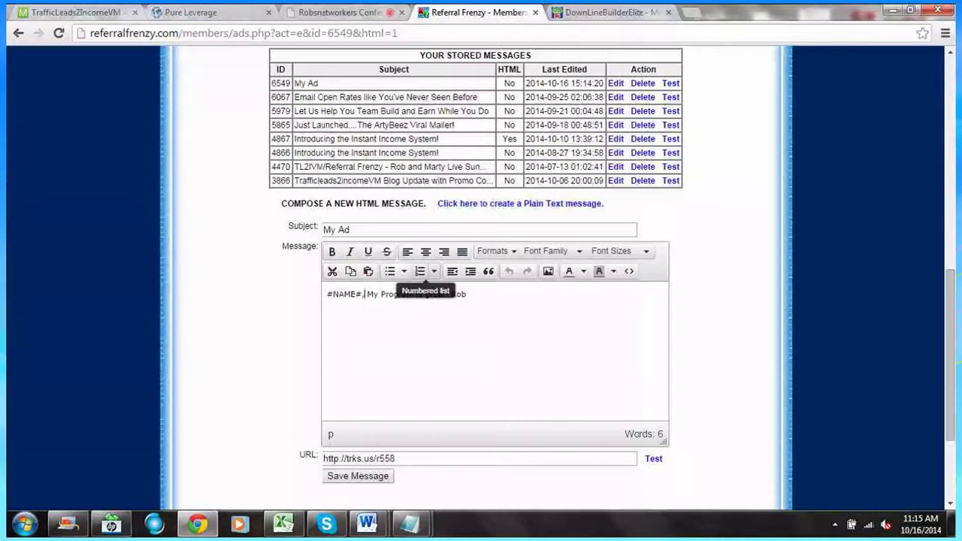
key(Return)
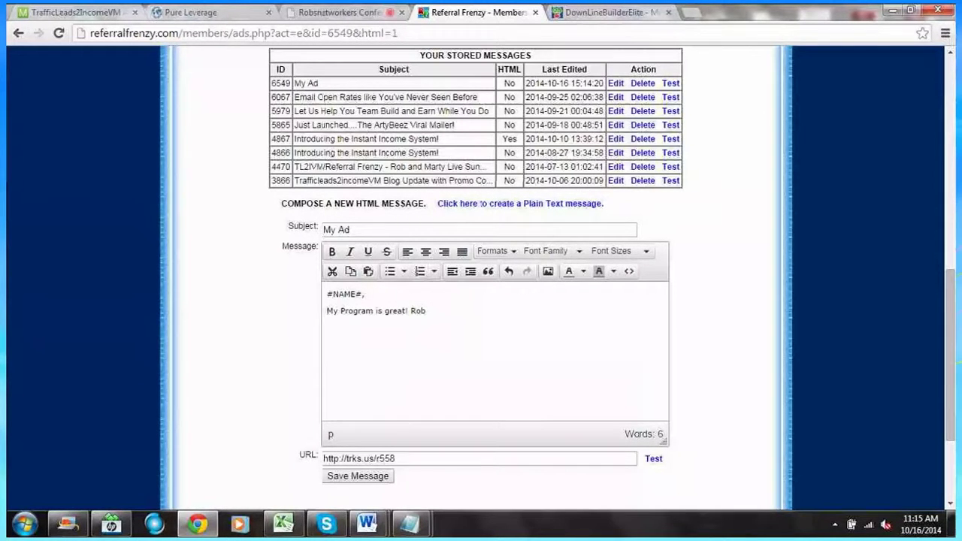
key(Return)
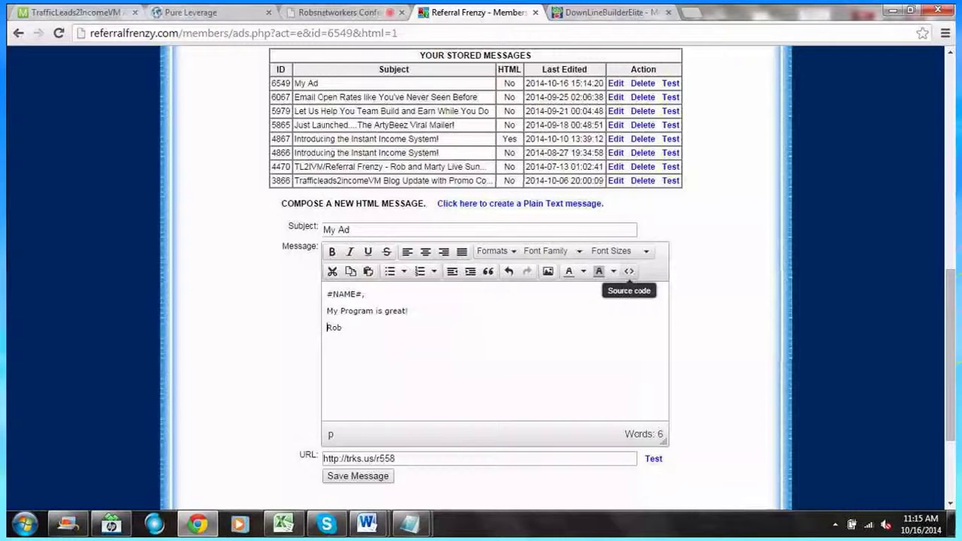
click(629, 270)
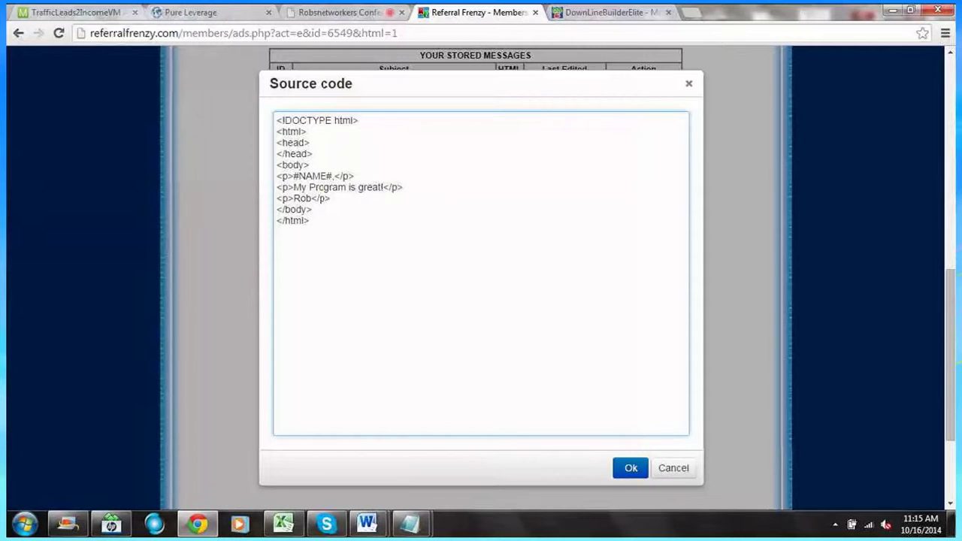
click(630, 467)
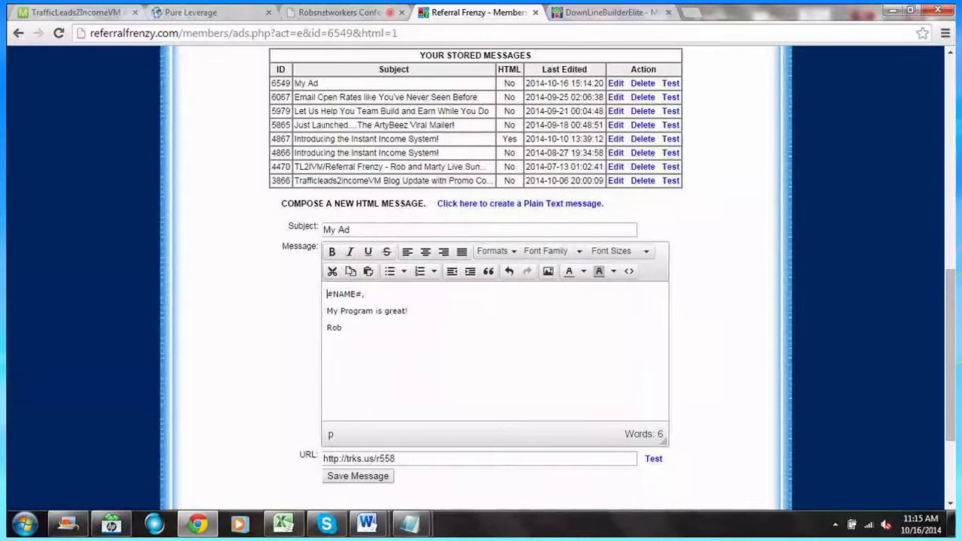
Enlarge 'My Program is great!' to 18pt and add blank lines above it and the sign-off.
drag(327, 310, 407, 311)
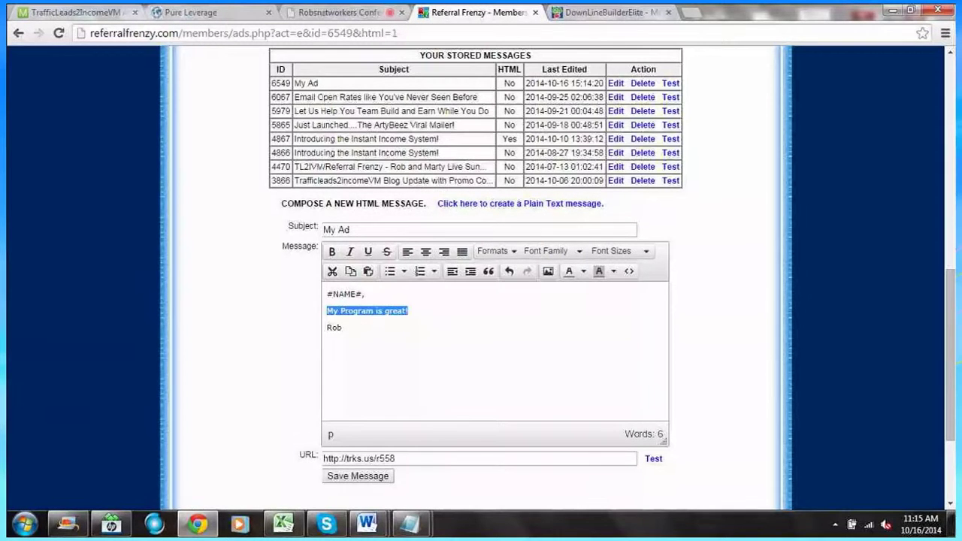
click(617, 251)
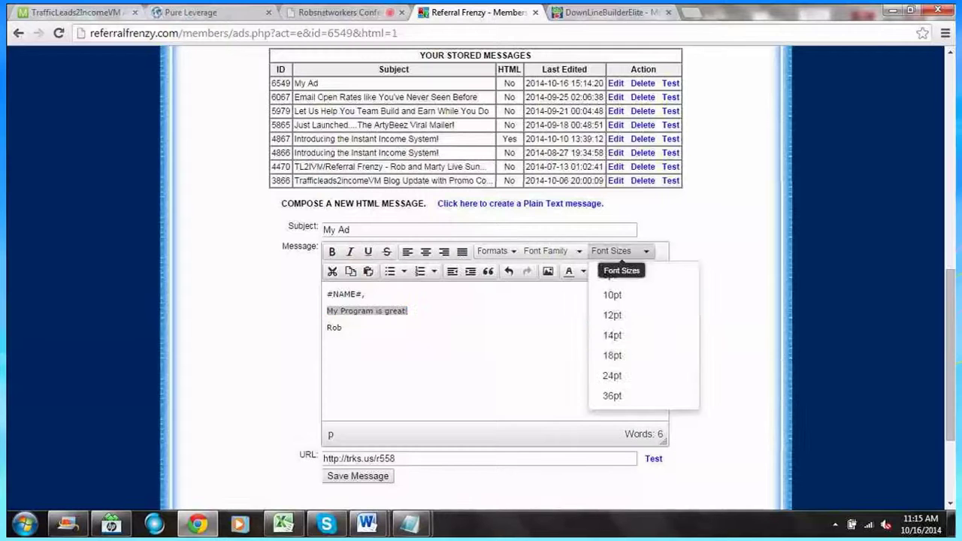
click(613, 335)
click(343, 338)
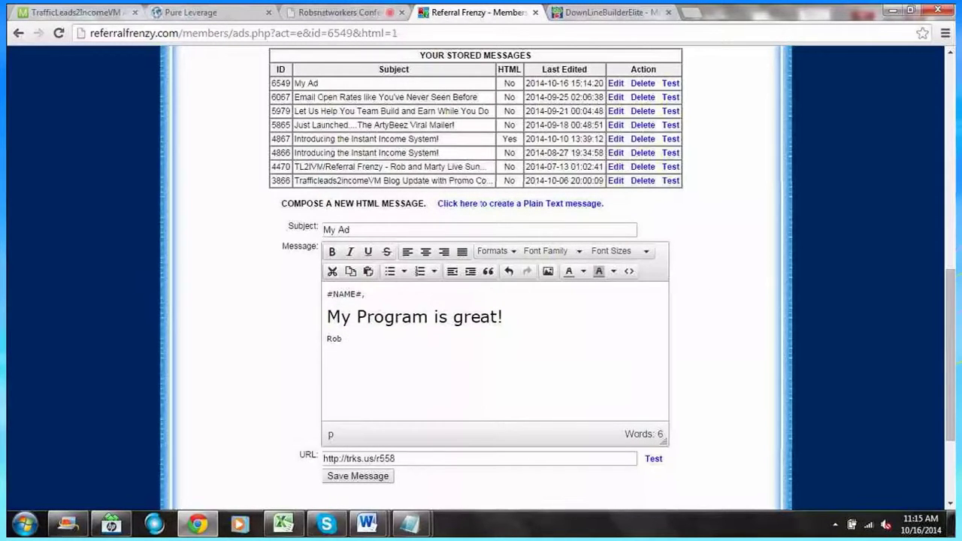
click(328, 316)
key(Return)
click(327, 354)
key(Return)
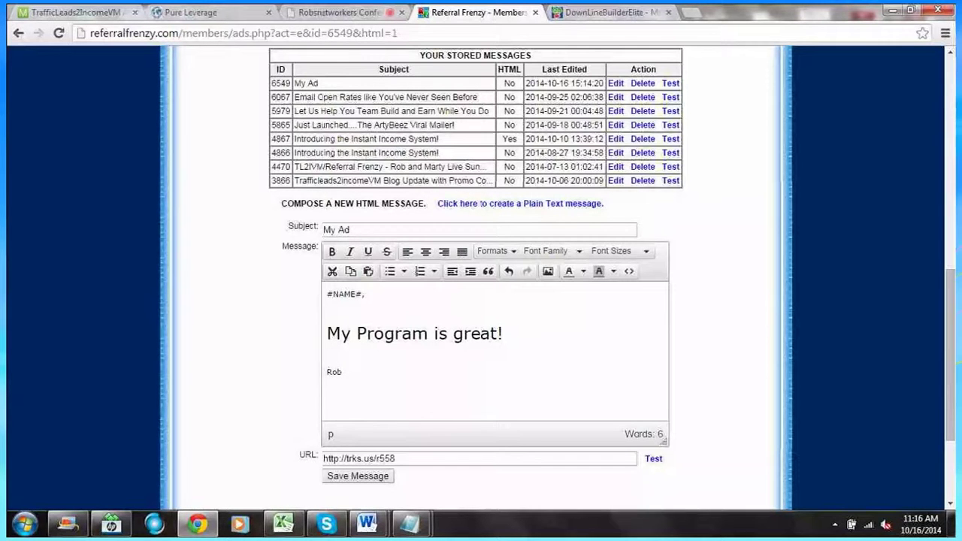
Color the word 'great' red and save the HTML ad.
drag(498, 333, 452, 332)
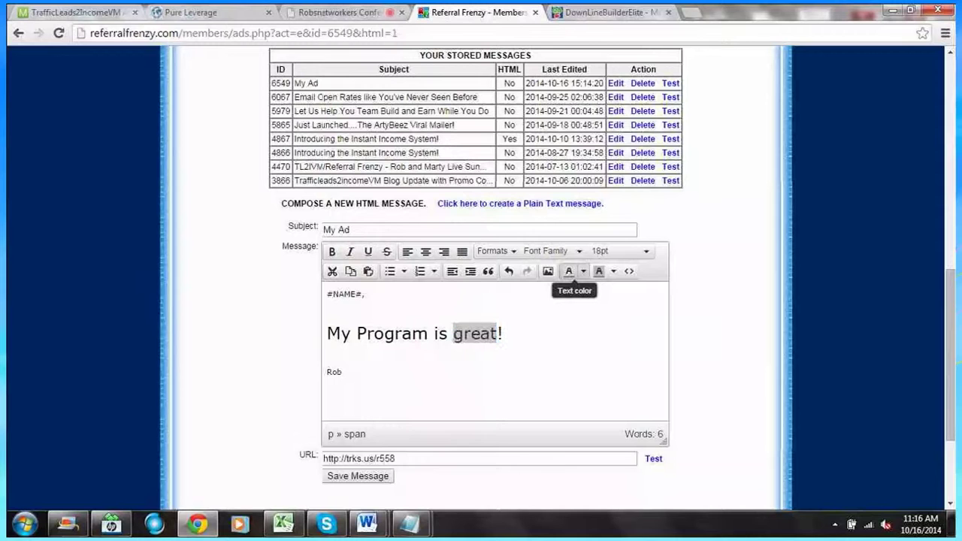
click(583, 271)
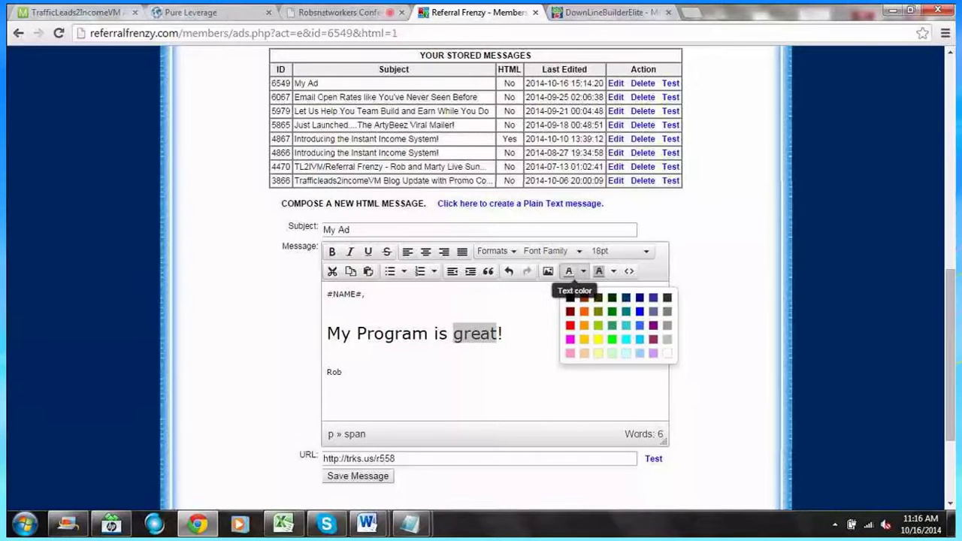
click(569, 325)
click(327, 354)
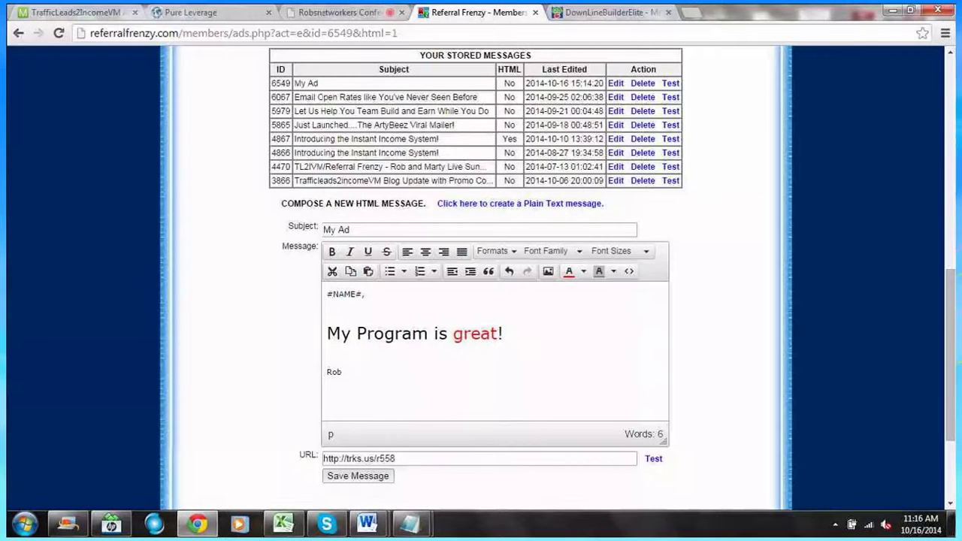
click(358, 476)
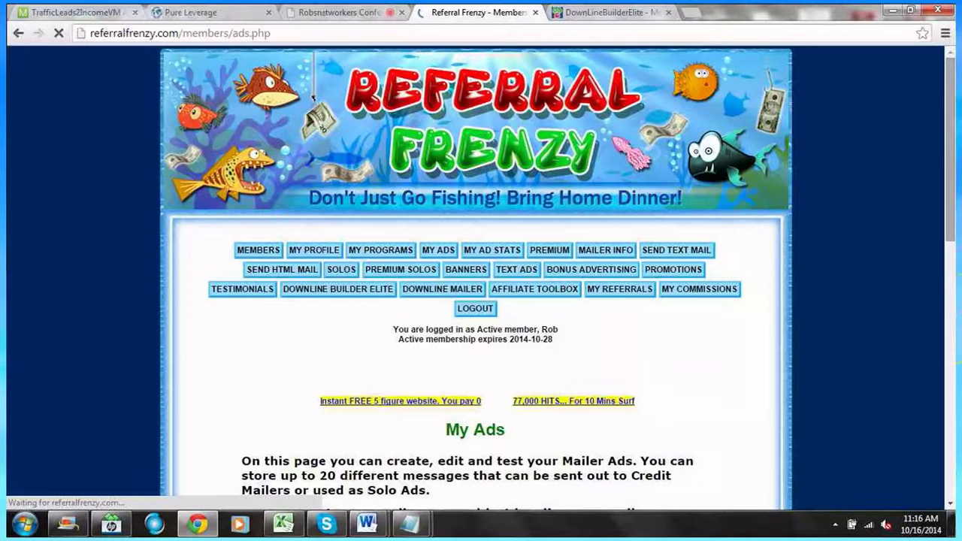
scroll(475, 300, down, 5)
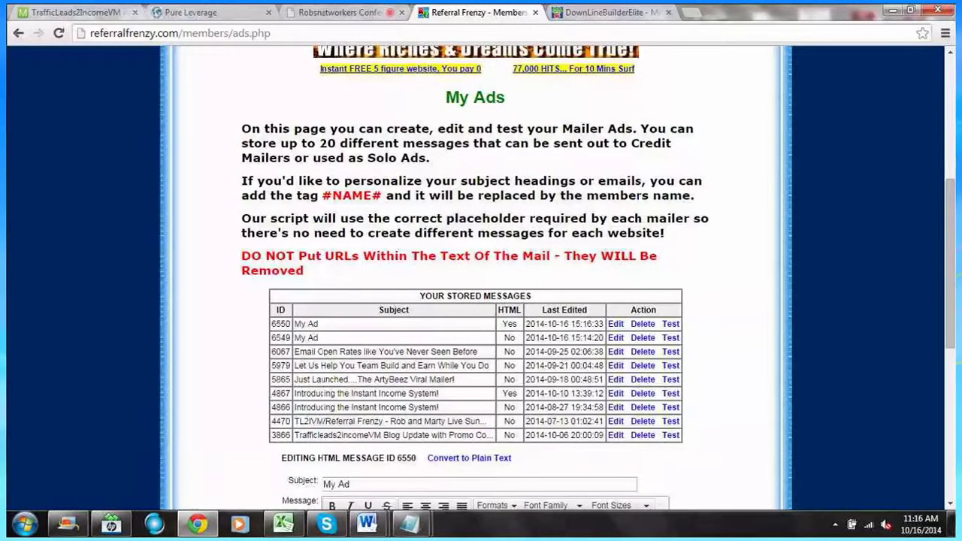
scroll(481, 285, down, 1)
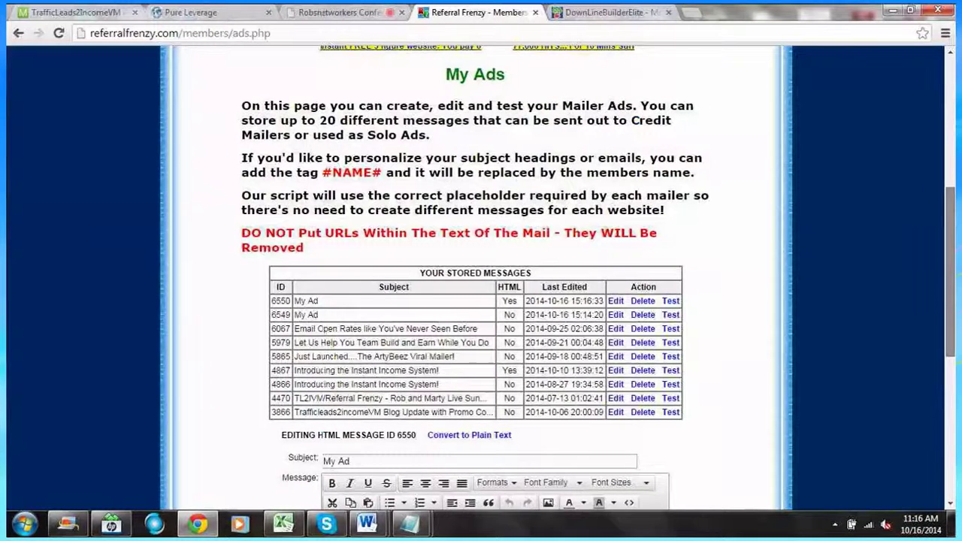
scroll(481, 286, down, 3)
scroll(481, 286, up, 1)
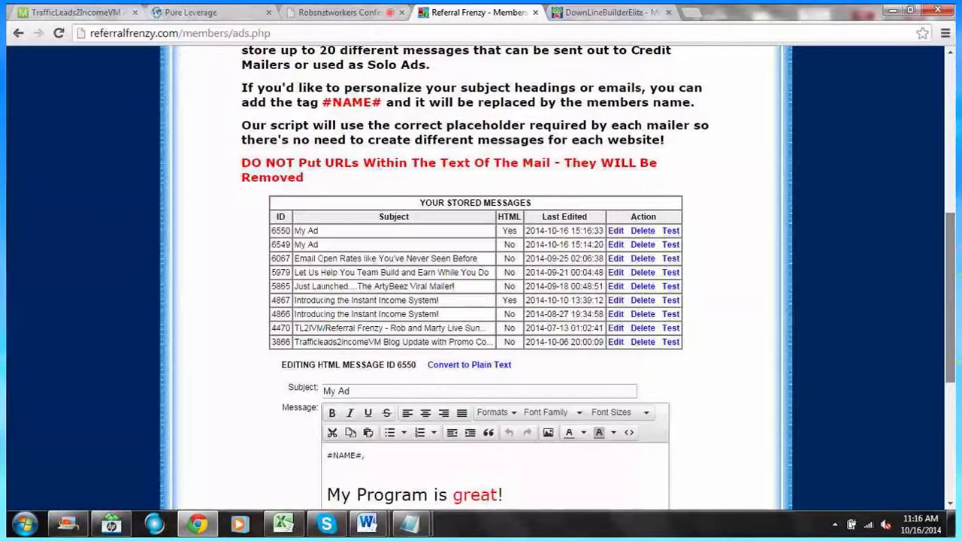
scroll(481, 278, up, 1)
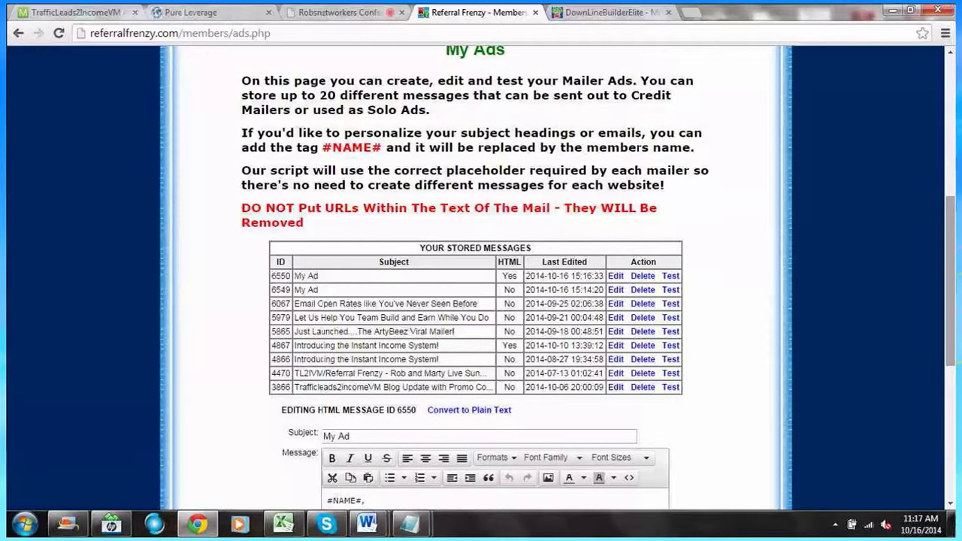
scroll(637, 148, up, 5)
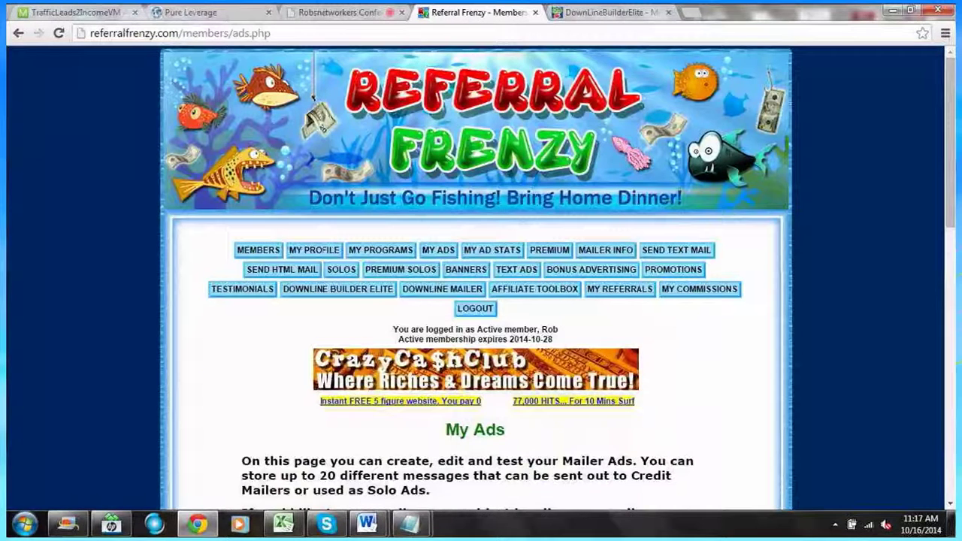